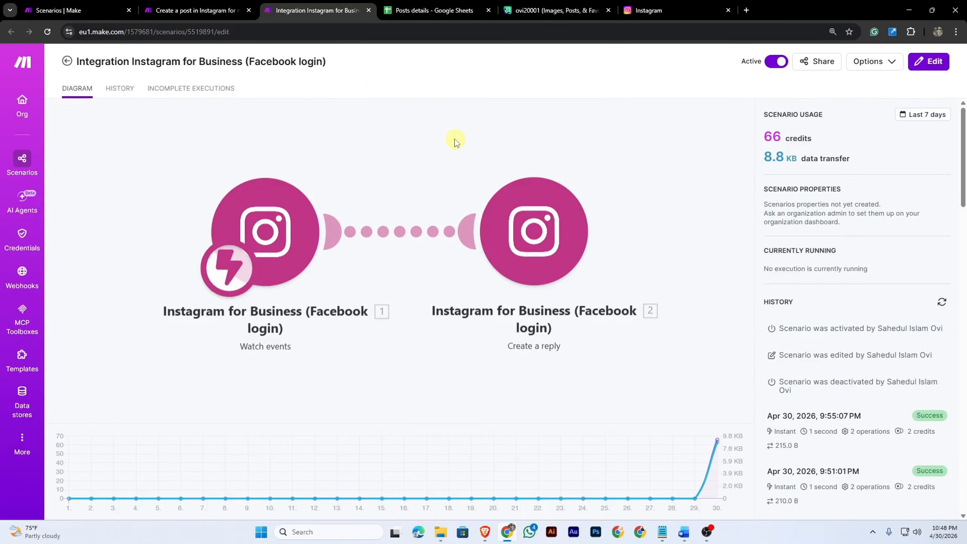
Review the Imgur uploads, the Instagram profile and the Posts details spreadsheet in their browser tabs
click(538, 11)
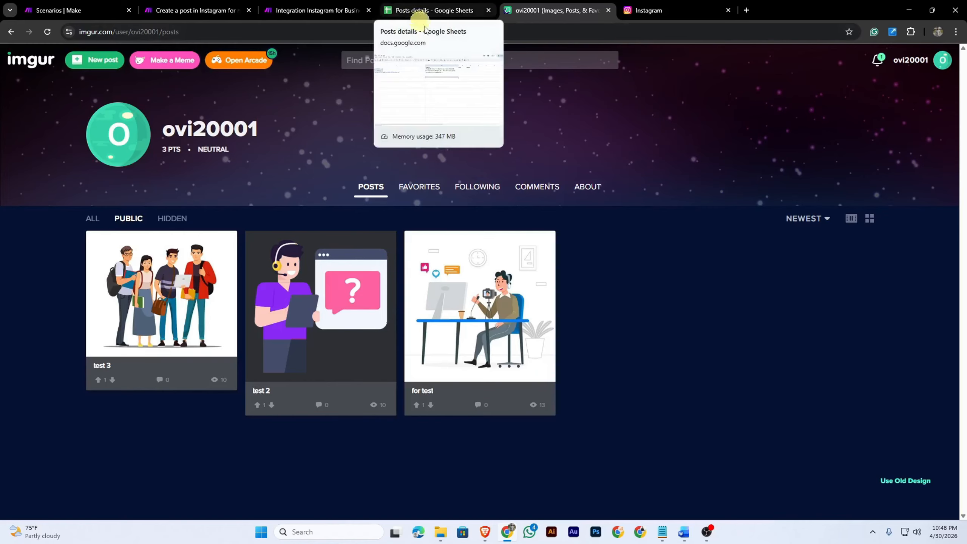
click(640, 14)
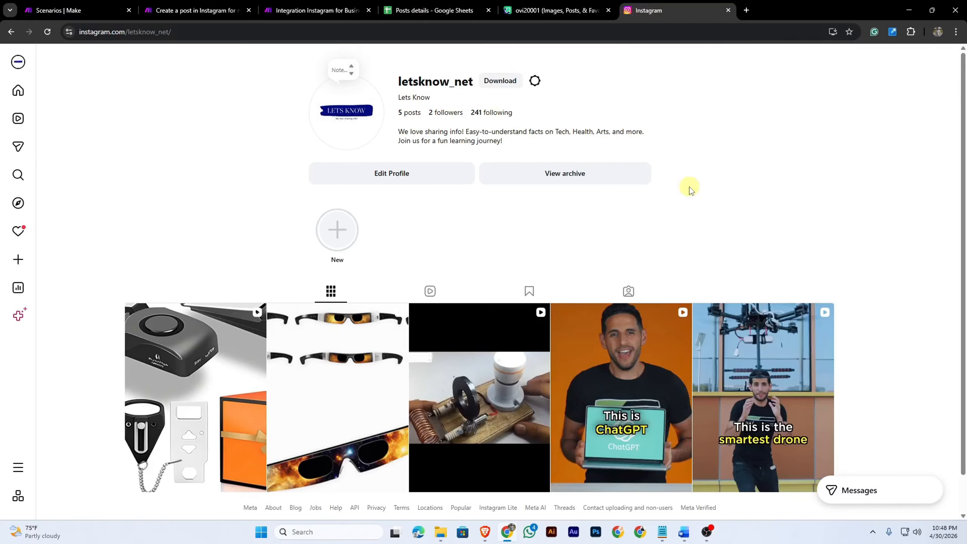
click(422, 13)
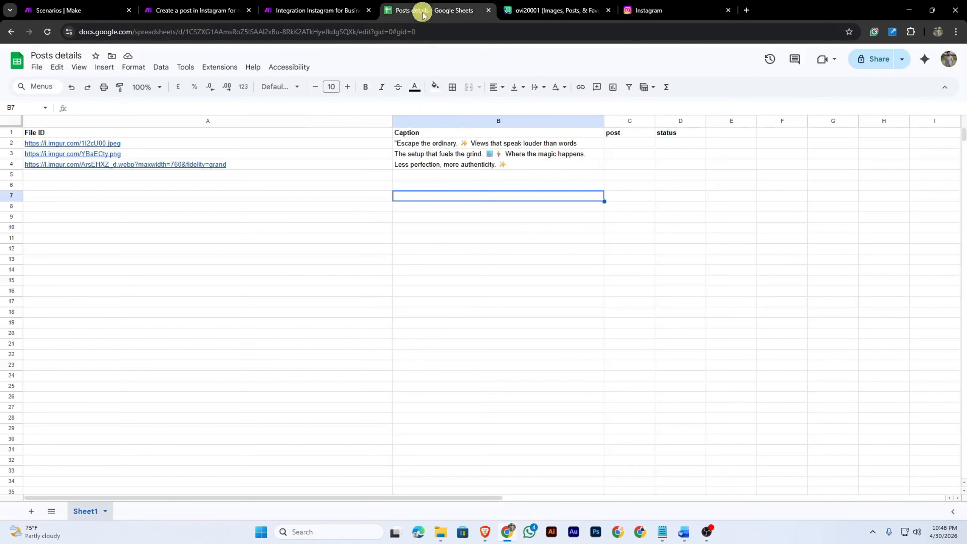
Mark the first row for posting by entering ok in its post column
click(626, 144)
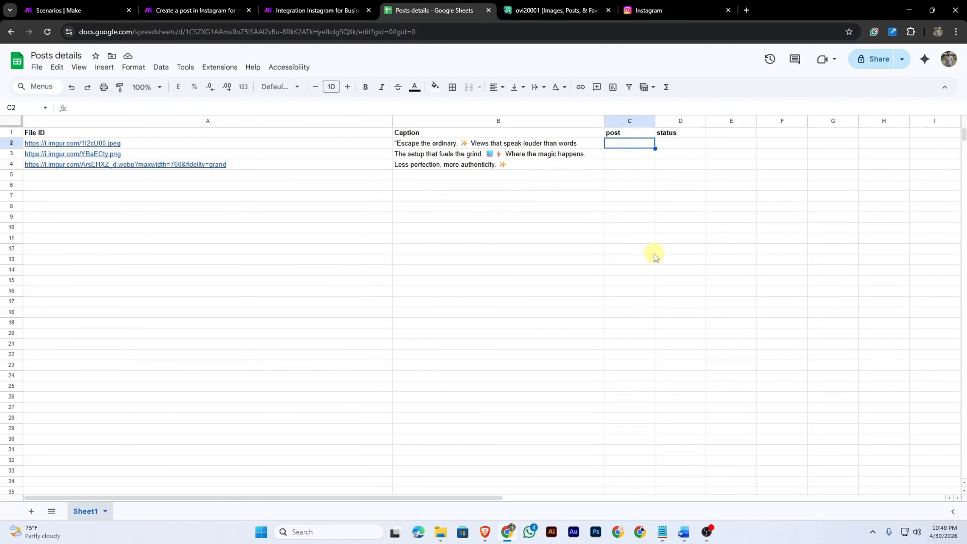
text(ok)
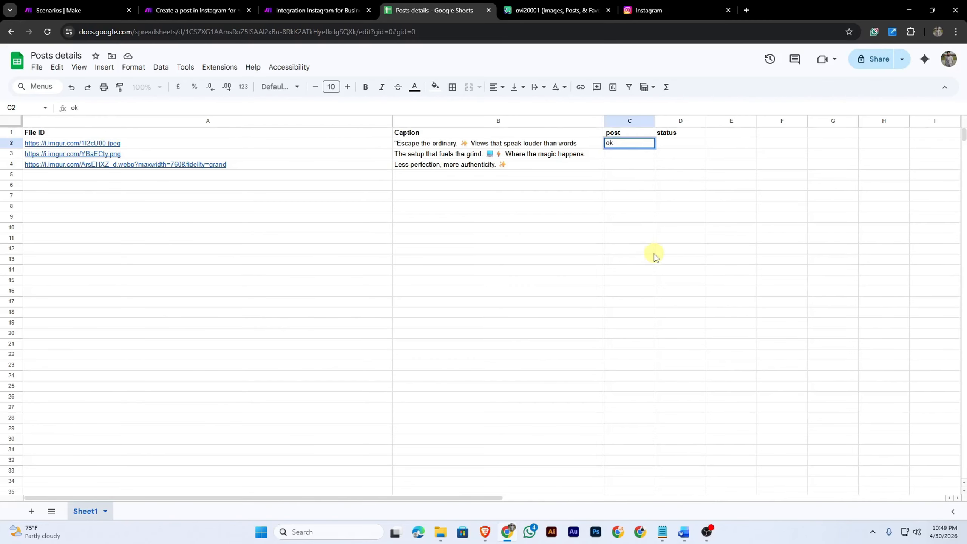
click(549, 197)
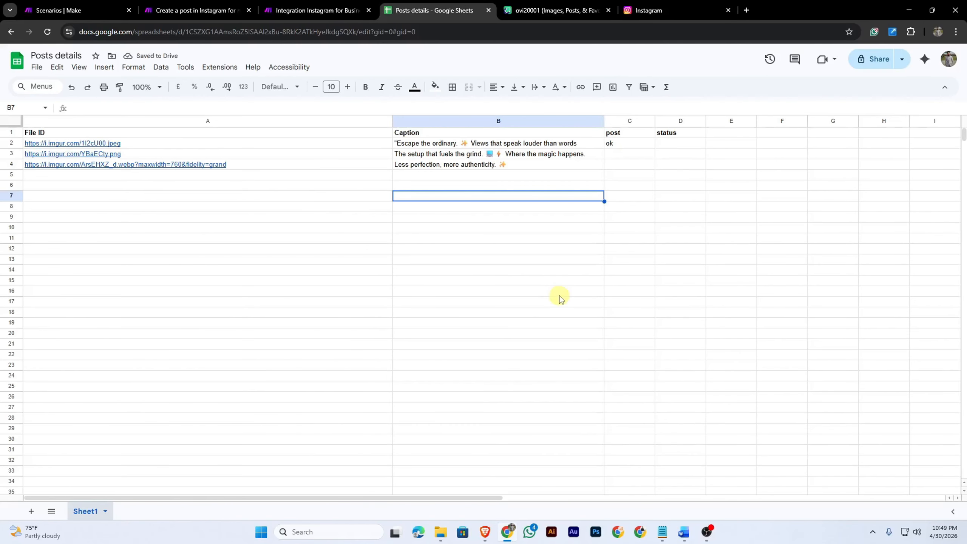
Run the 'Create a post in Instagram for new Google sheets rows' scenario once
click(195, 10)
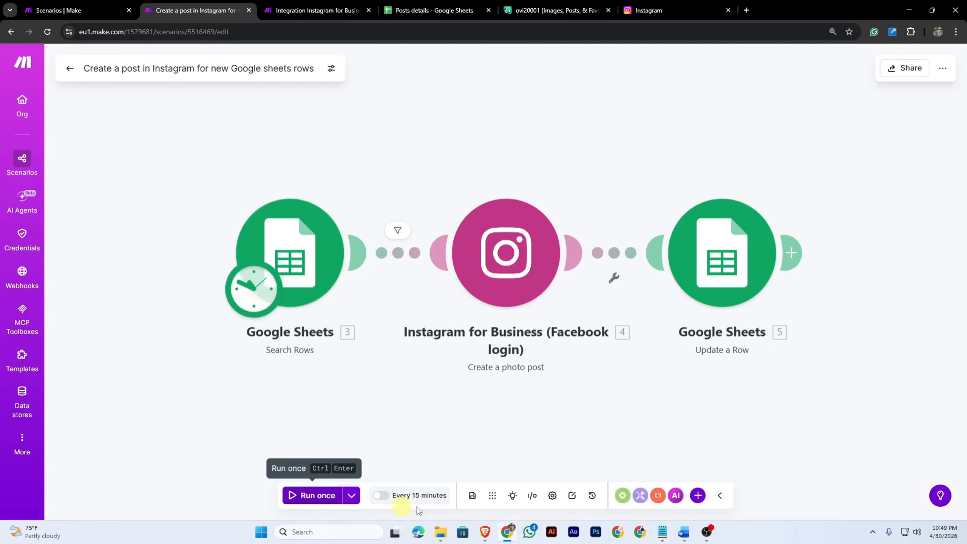
click(420, 497)
click(319, 290)
double_click(316, 291)
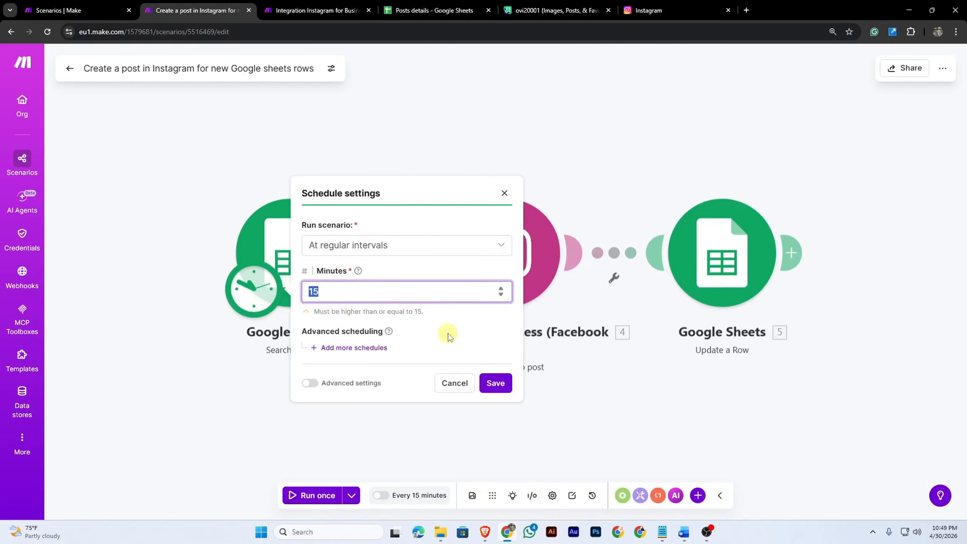
click(449, 336)
click(504, 193)
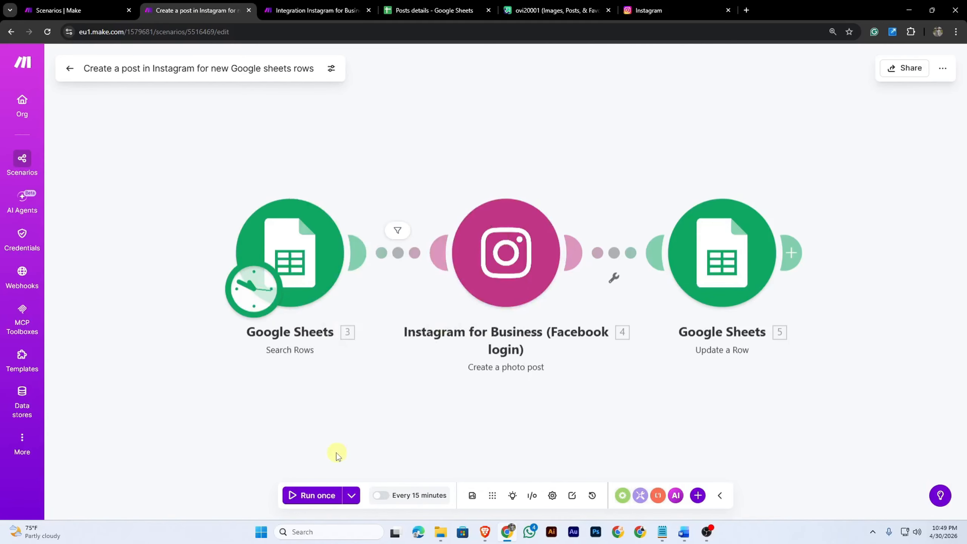
click(309, 494)
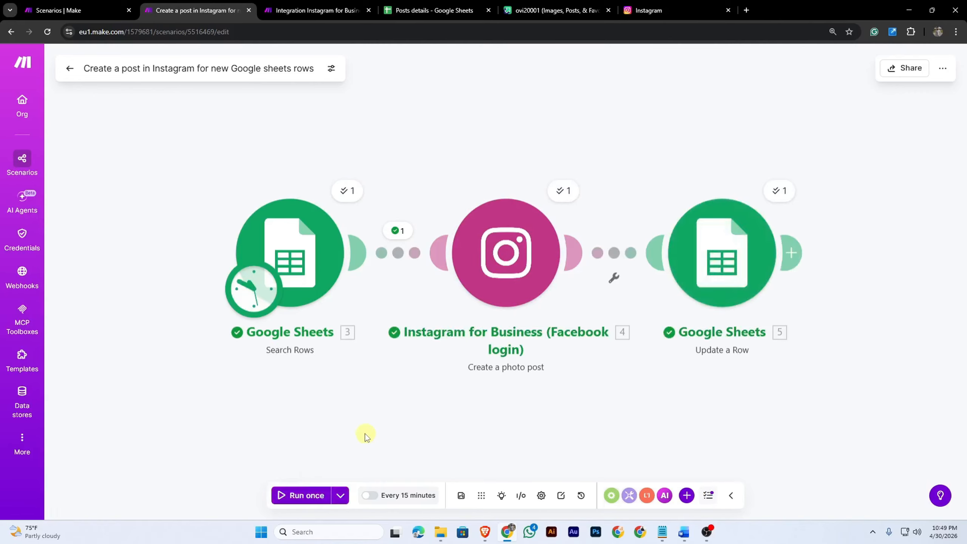
Reload the Instagram profile and open the newly published post to check it
click(676, 10)
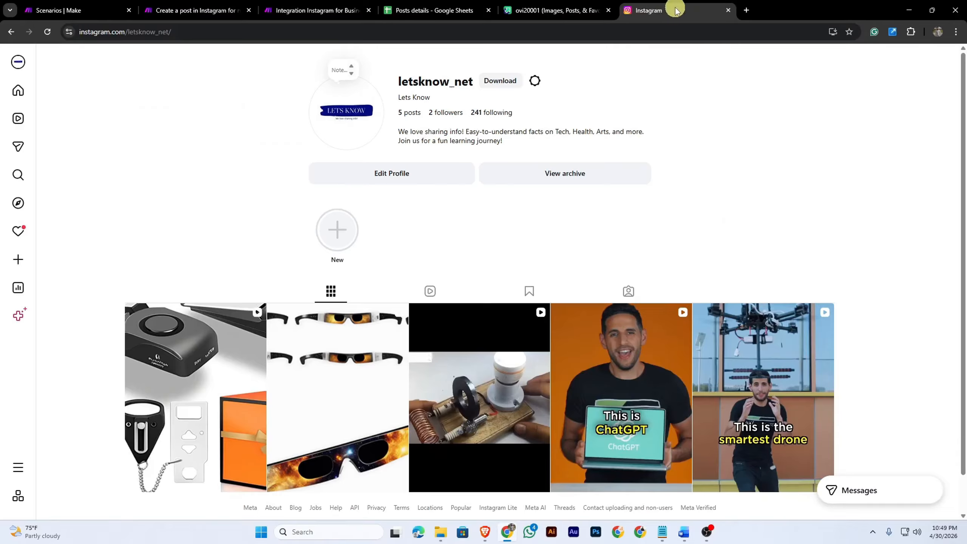
click(47, 32)
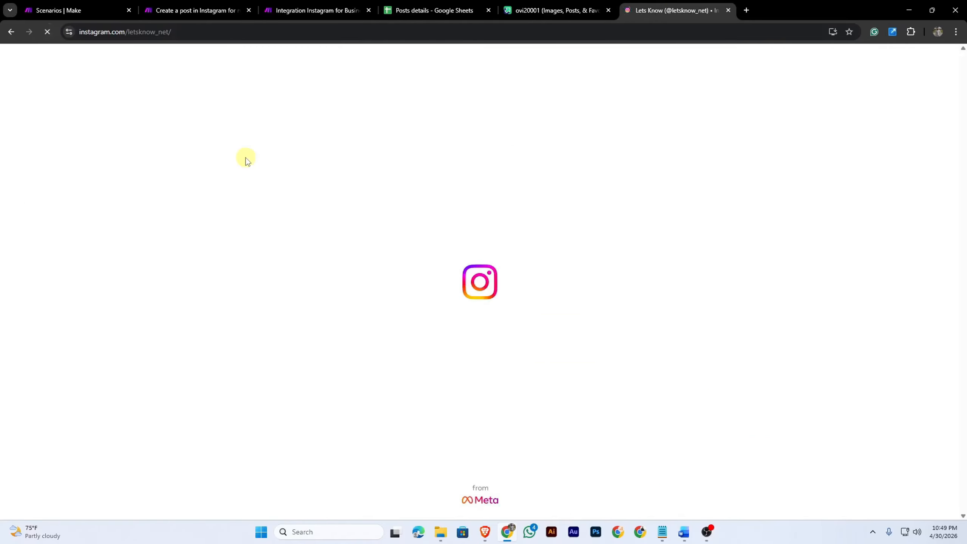
scroll(263, 223, down, 1)
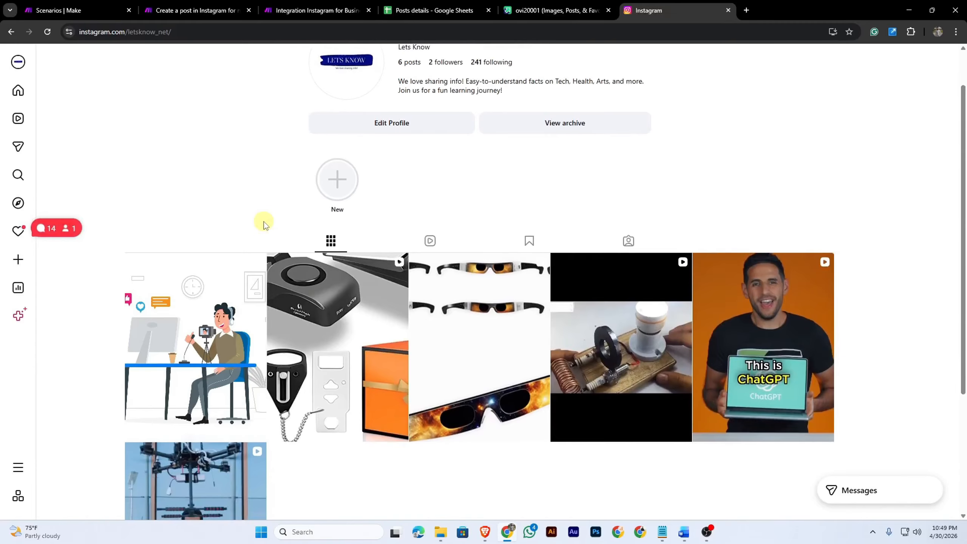
click(194, 343)
click(950, 69)
Check the status column of the first row in the Posts details sheet
click(420, 15)
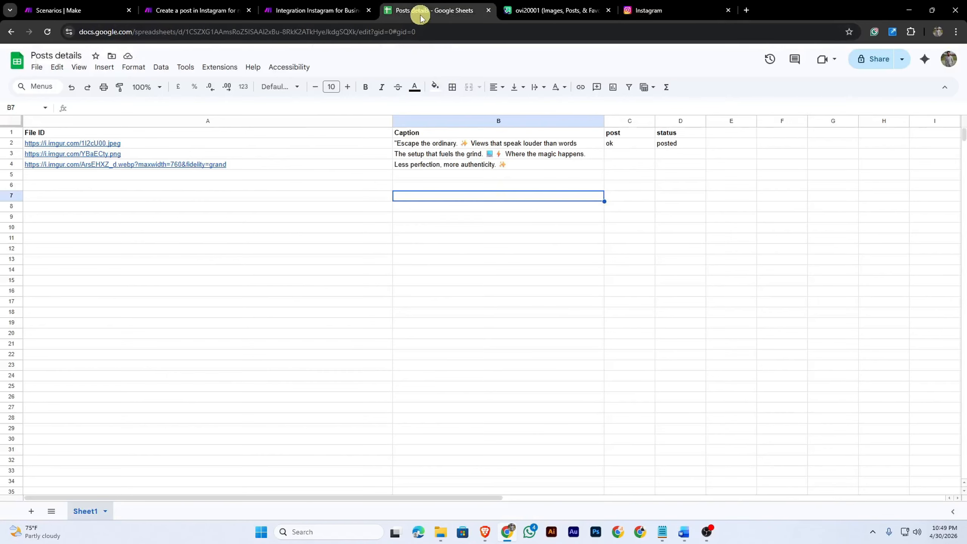
click(684, 146)
click(675, 238)
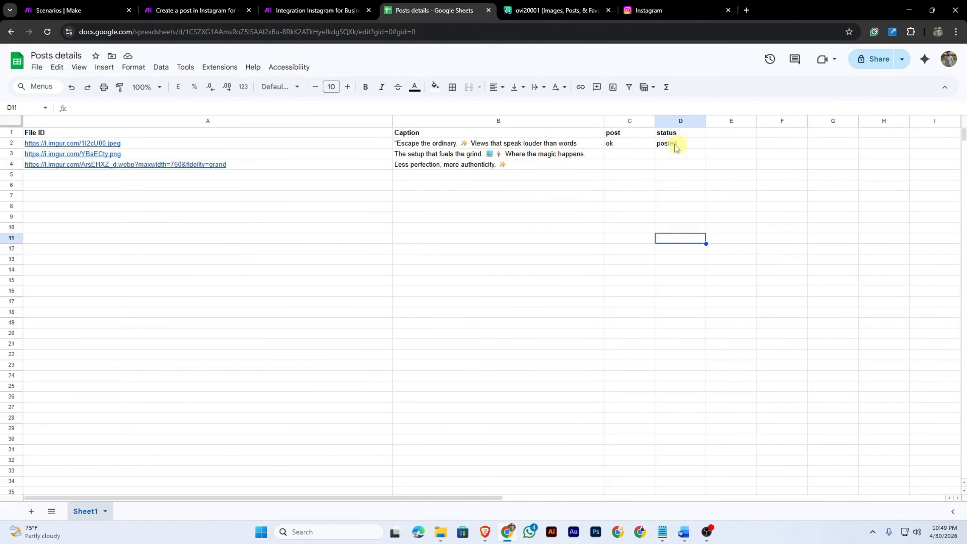
From a second Instagram account, find the business profile, open its newest post and comment nice caption
click(485, 531)
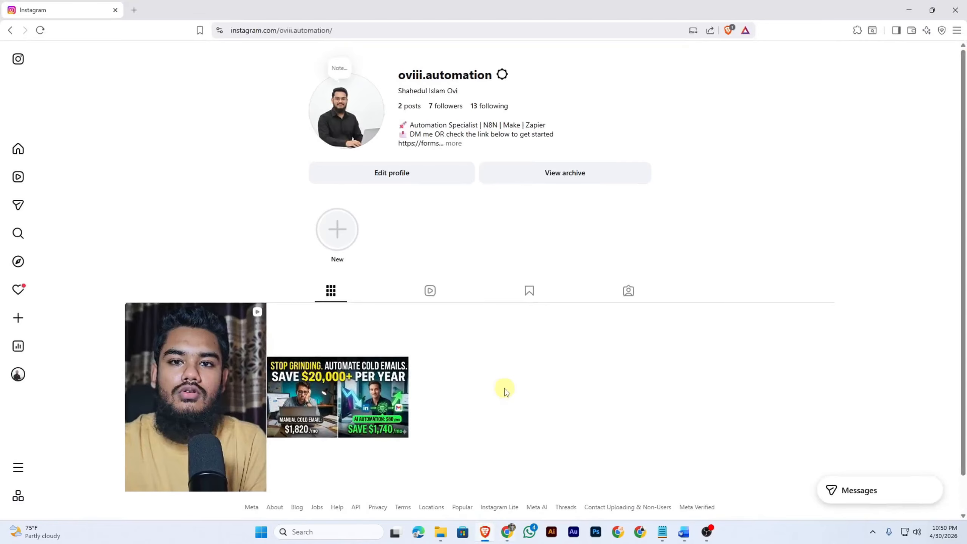
click(17, 233)
click(90, 164)
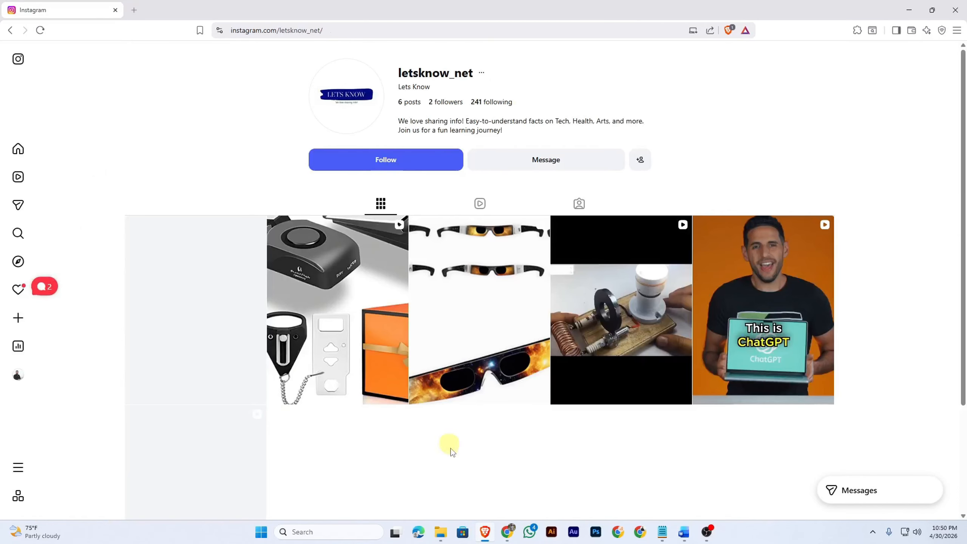
click(212, 342)
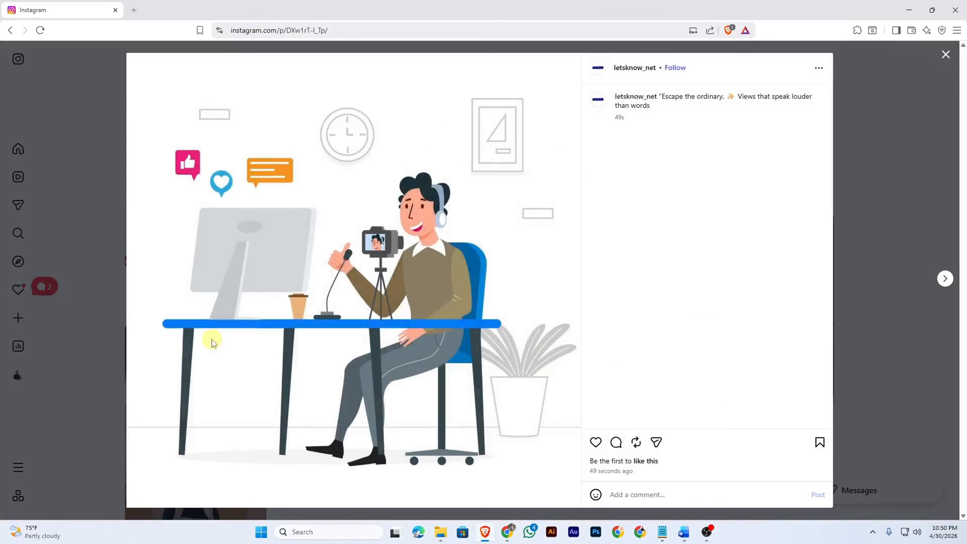
click(637, 494)
text(nice)
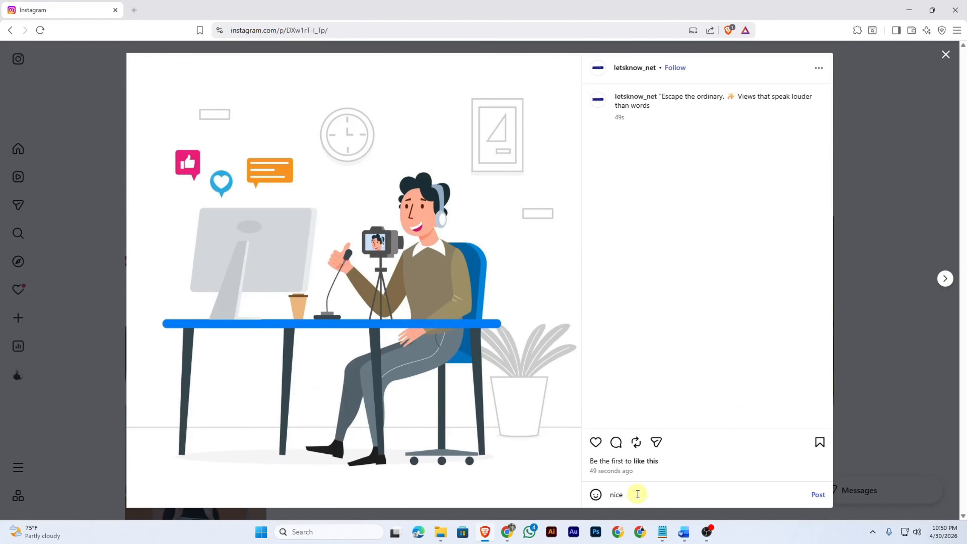
text( caption)
click(814, 495)
Reload the post and read the reply posted under the comment
click(945, 54)
click(40, 30)
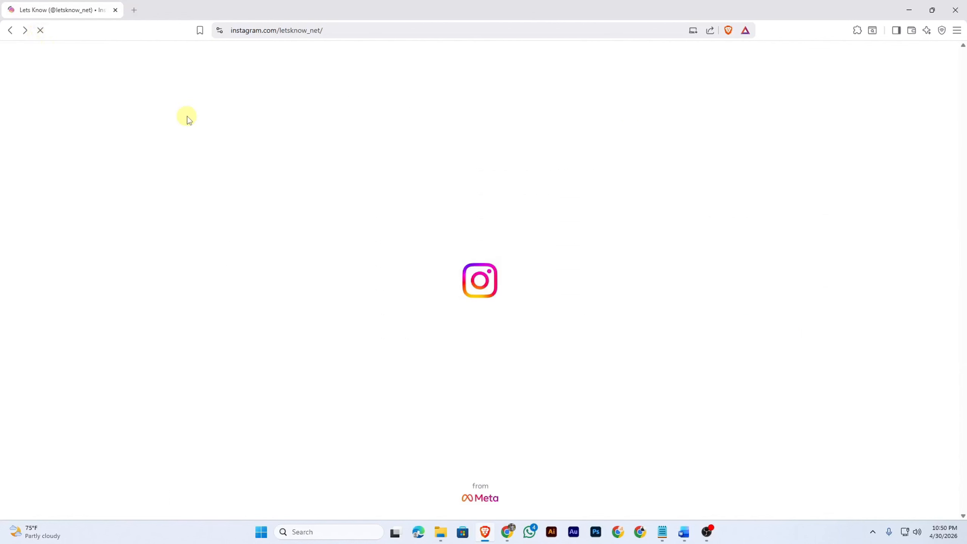
click(195, 245)
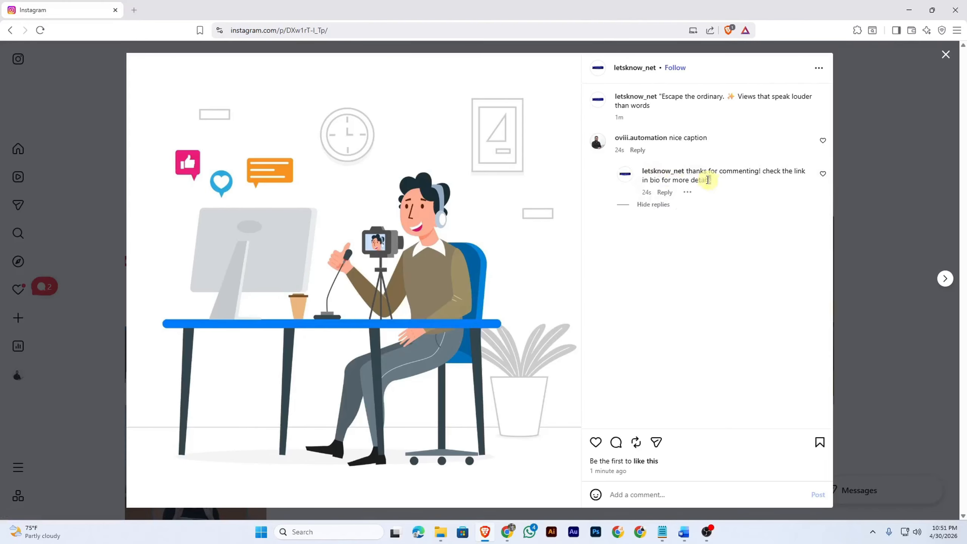
drag(708, 179, 687, 172)
click(677, 236)
Switch to the post-creation scenario and run it once again
click(506, 531)
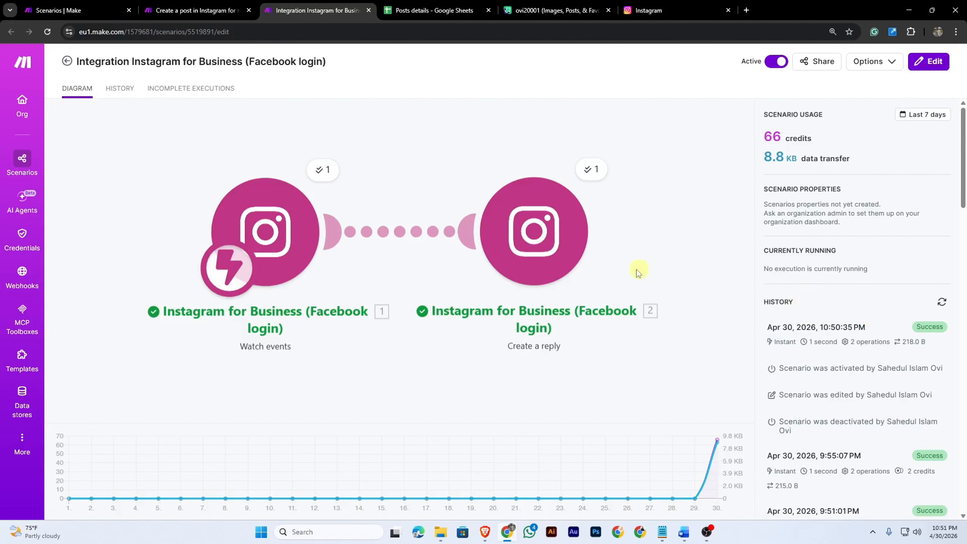
key(ctrl+shift+Tab)
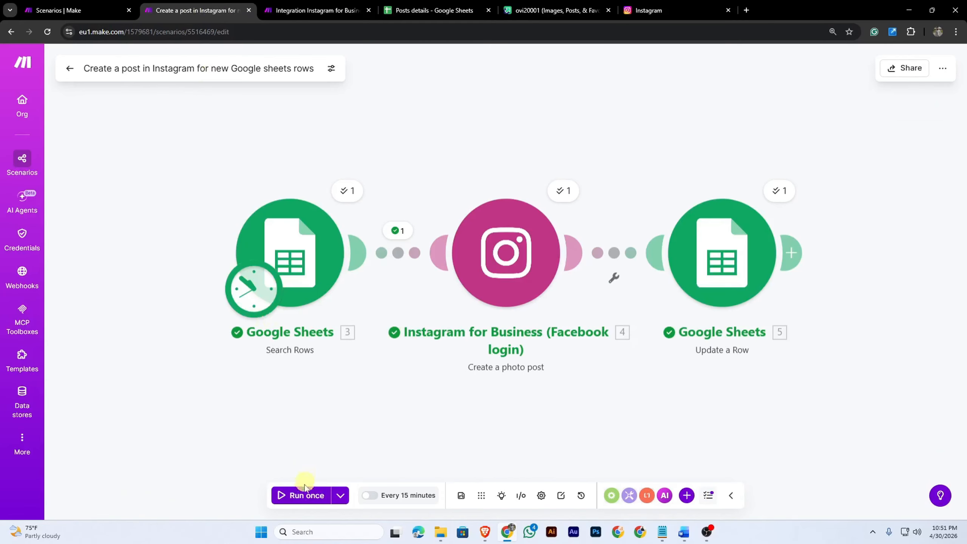
click(304, 493)
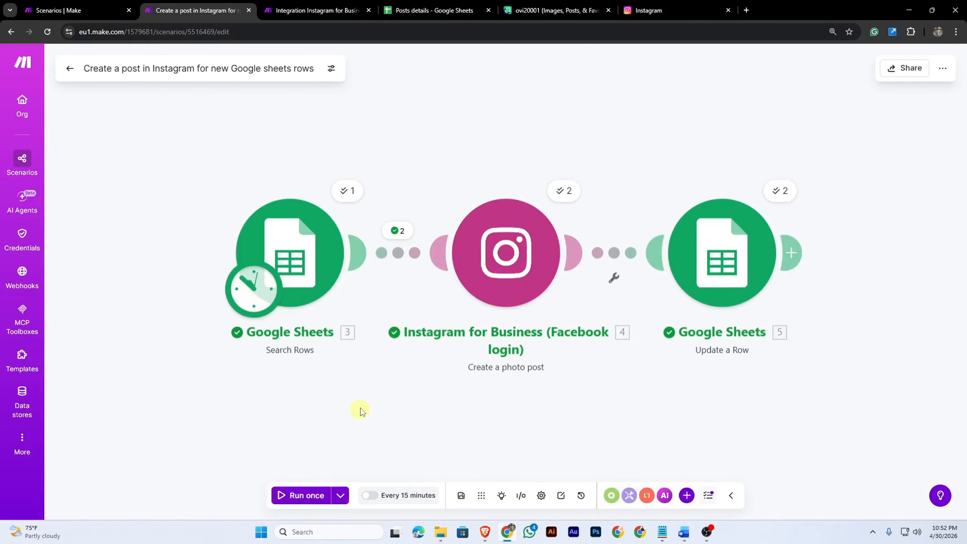
Check the sheet rows and reload the Instagram profile for the newly published posts
click(423, 10)
click(672, 154)
click(645, 11)
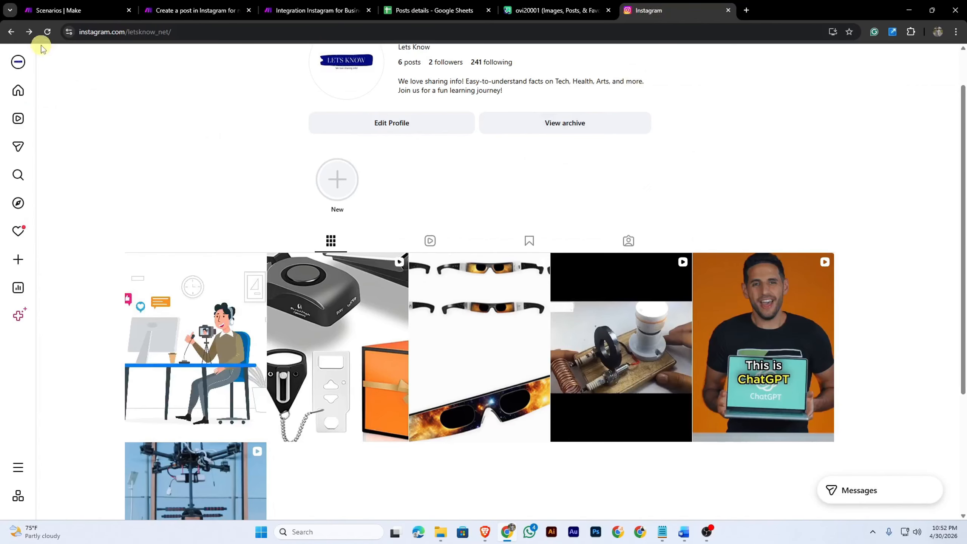
click(48, 32)
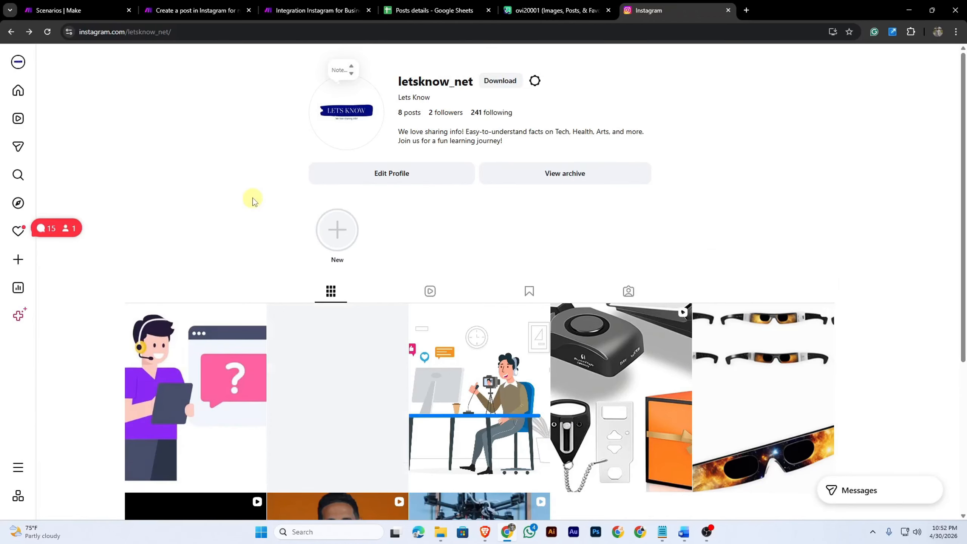
From the second account, open the newest post on the business profile and comment Nice post
click(485, 532)
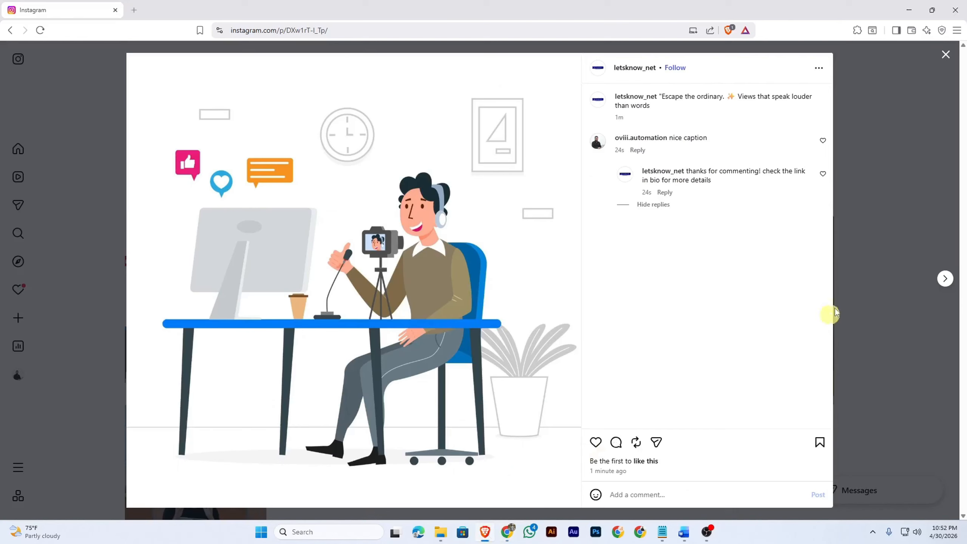
click(945, 54)
click(40, 31)
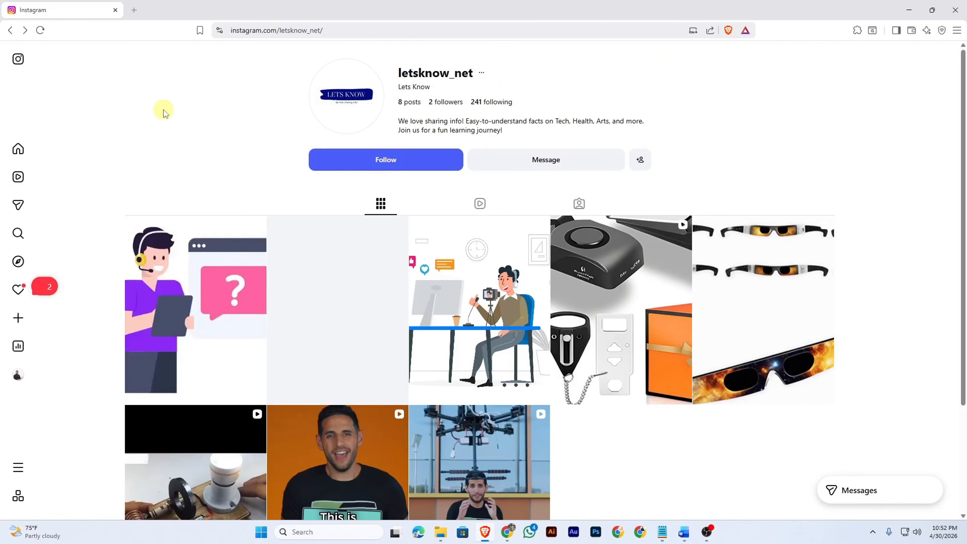
click(209, 269)
text(Nice p)
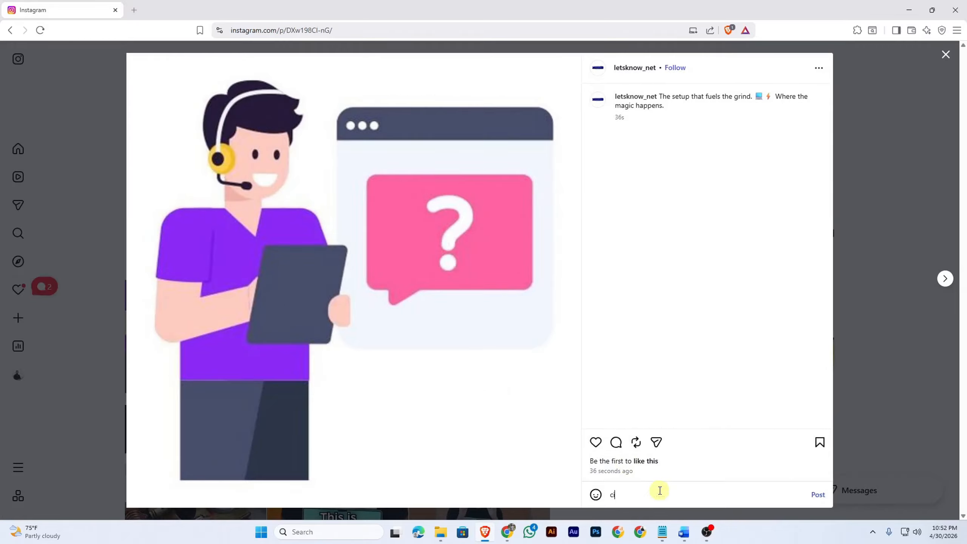
text(ost)
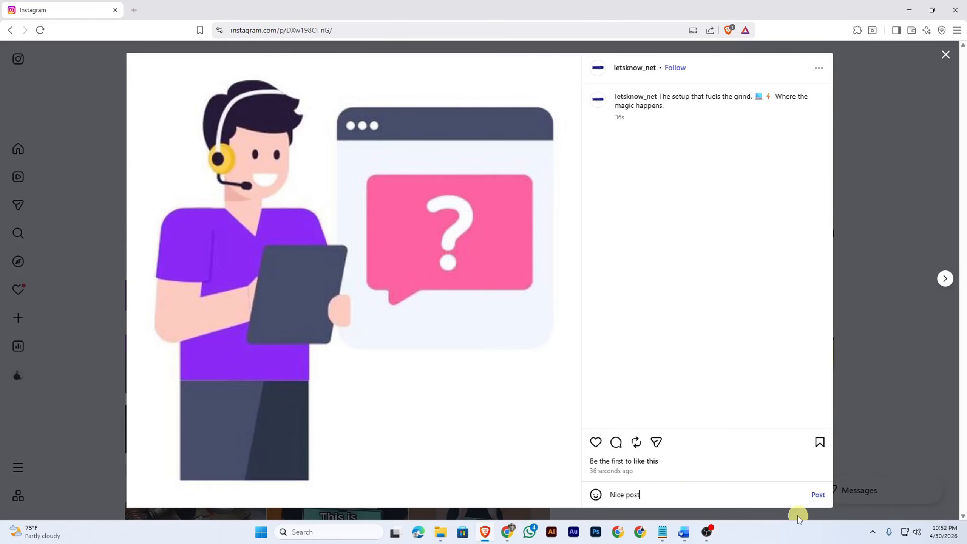
click(818, 494)
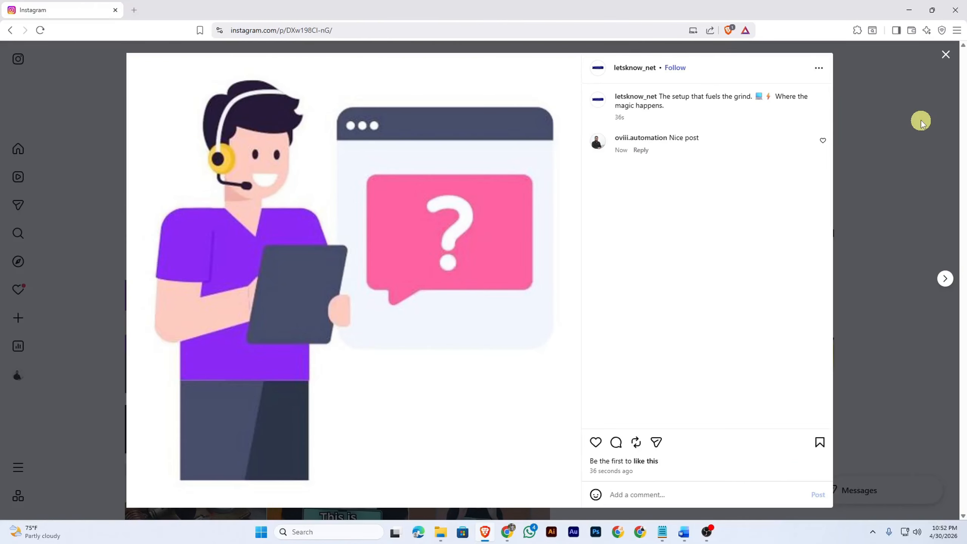
Reload the profile and reopen the post to read the reply under the comment
click(943, 55)
click(42, 31)
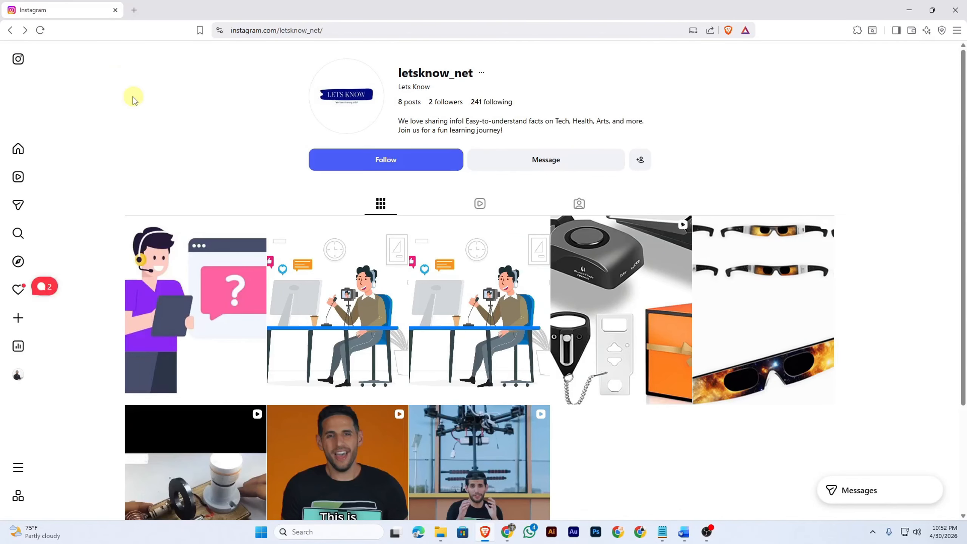
click(210, 259)
click(659, 168)
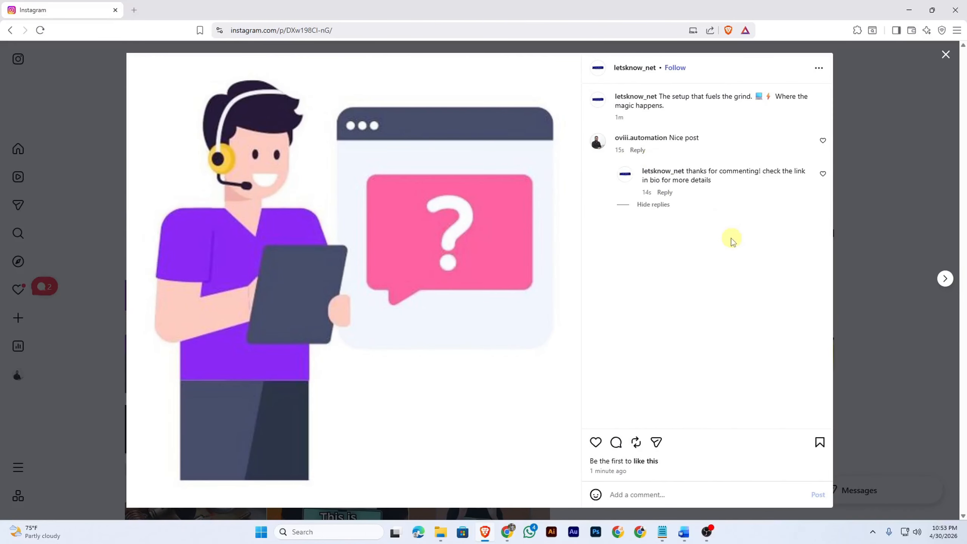
Return to the list of all scenarios in Make
click(506, 531)
click(190, 10)
click(71, 14)
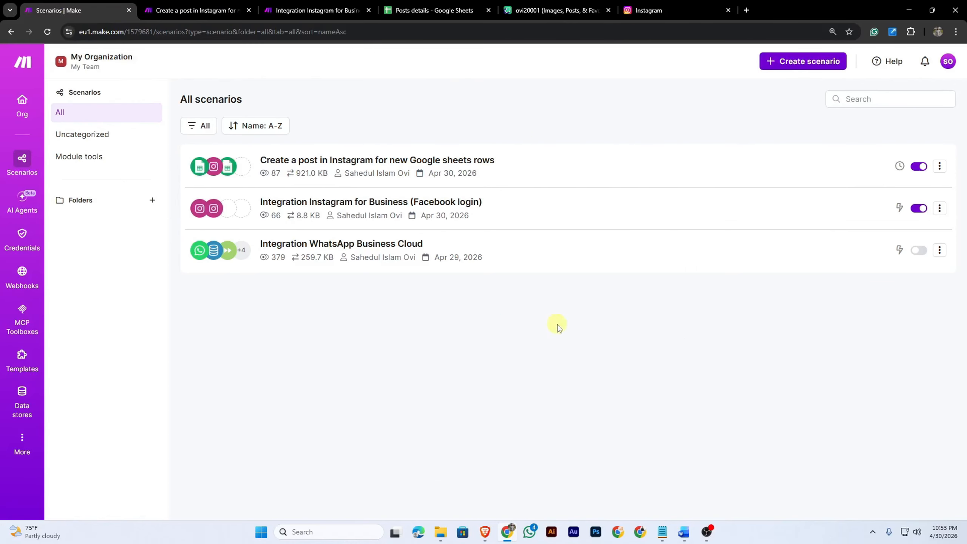